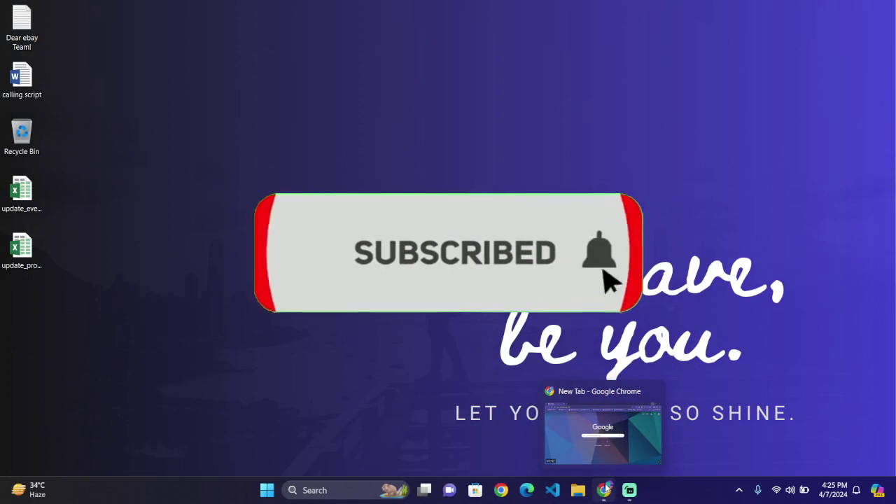
Step: Switch to the open Chrome window and go to the cowriter.ai website
{"action": "left_click", "coordinate": [590, 406]}
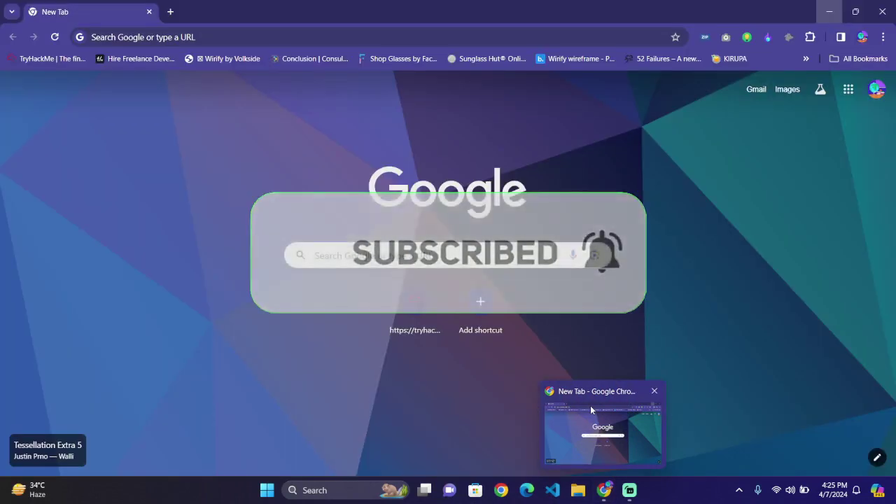
{"action": "left_click", "coordinate": [226, 32]}
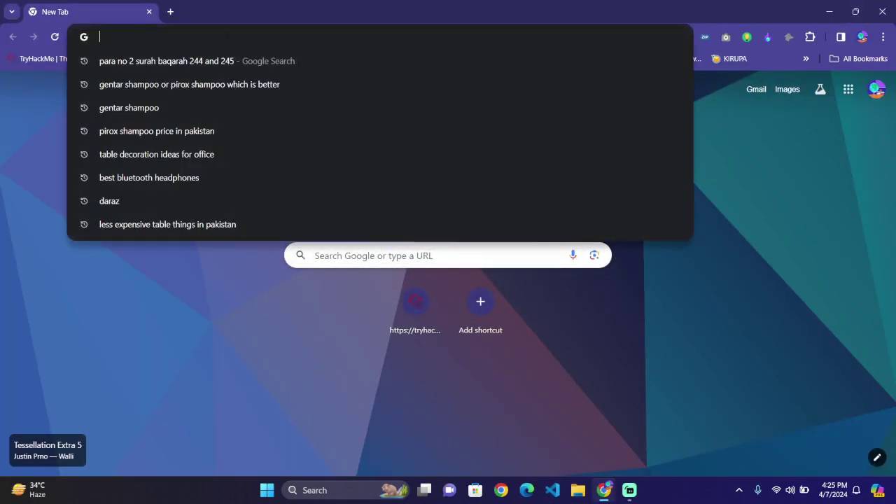
{"action": "type", "text": "cowriter.ai"}
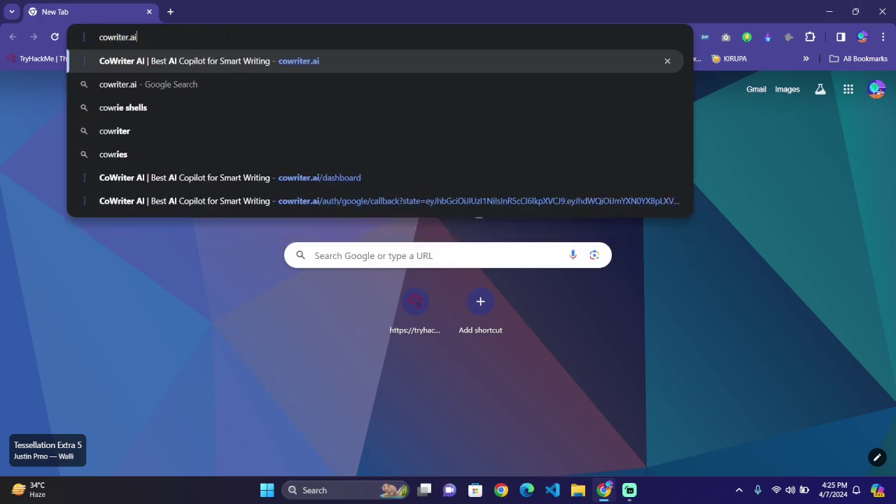
{"action": "key", "text": "Return"}
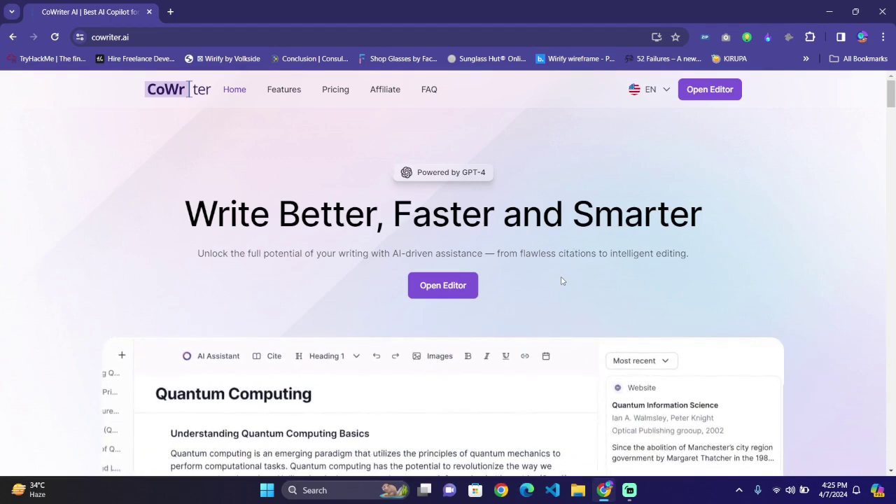
Step: Look through the CoWriter home page, including the benefits and the AI-powered autocompletion and writing style features
{"action": "scroll", "coordinate": [561, 281], "scroll_direction": "down", "scroll_amount": 8}
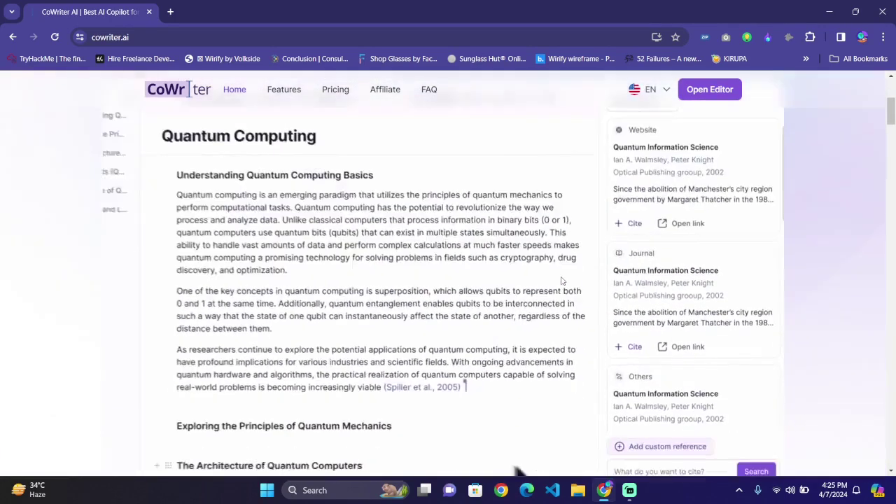
{"action": "scroll", "coordinate": [561, 281], "scroll_direction": "down", "scroll_amount": 5}
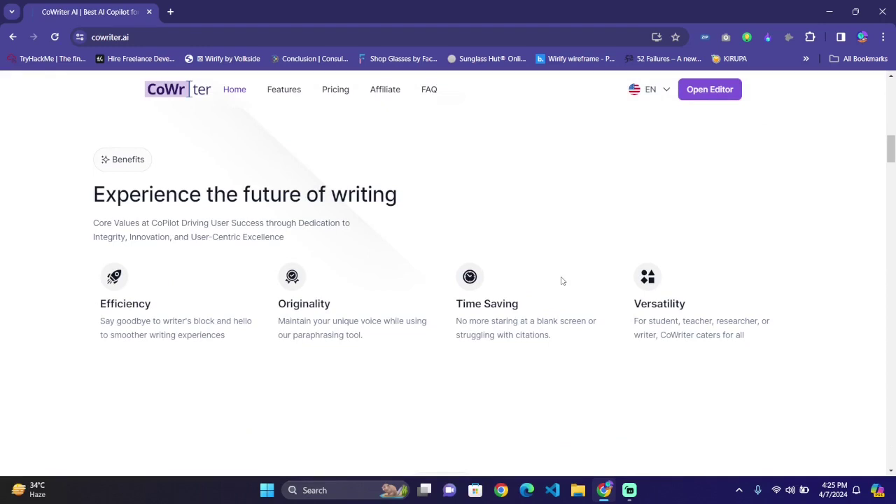
{"action": "scroll", "coordinate": [561, 281], "scroll_direction": "down", "scroll_amount": 2}
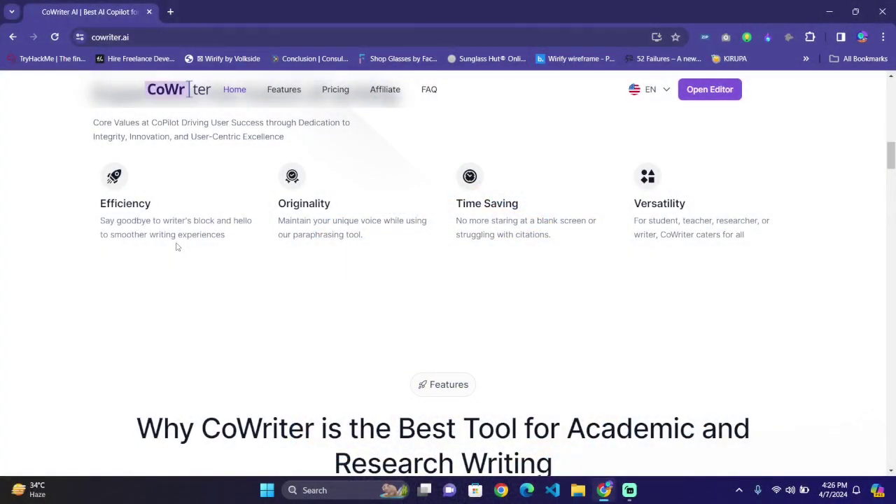
{"action": "scroll", "coordinate": [178, 246], "scroll_direction": "down", "scroll_amount": 4}
{"action": "scroll", "coordinate": [177, 247], "scroll_direction": "down", "scroll_amount": 12}
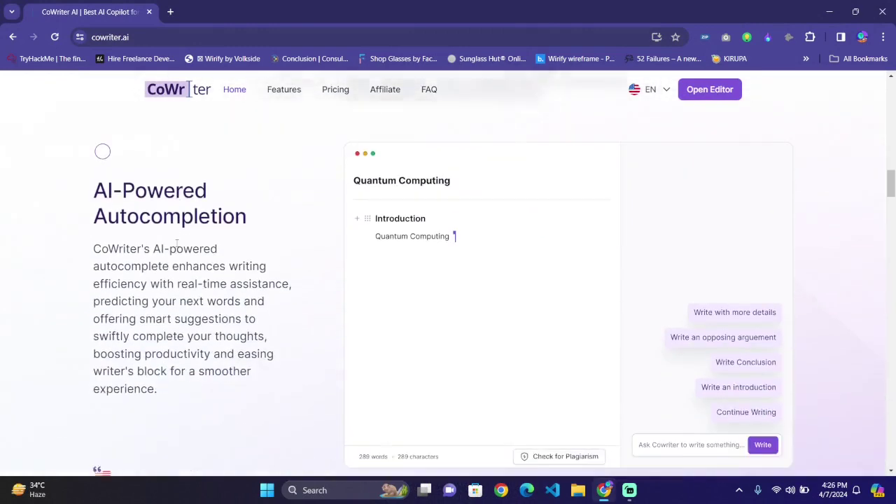
{"action": "scroll", "coordinate": [177, 246], "scroll_direction": "down", "scroll_amount": 2}
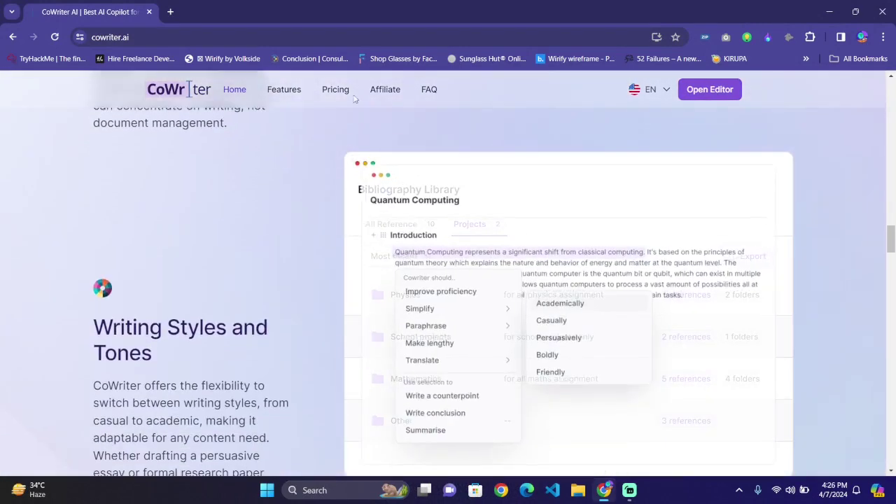
Step: Open the CoWriter editor dashboard and log out of the current account
{"action": "left_click", "coordinate": [708, 92]}
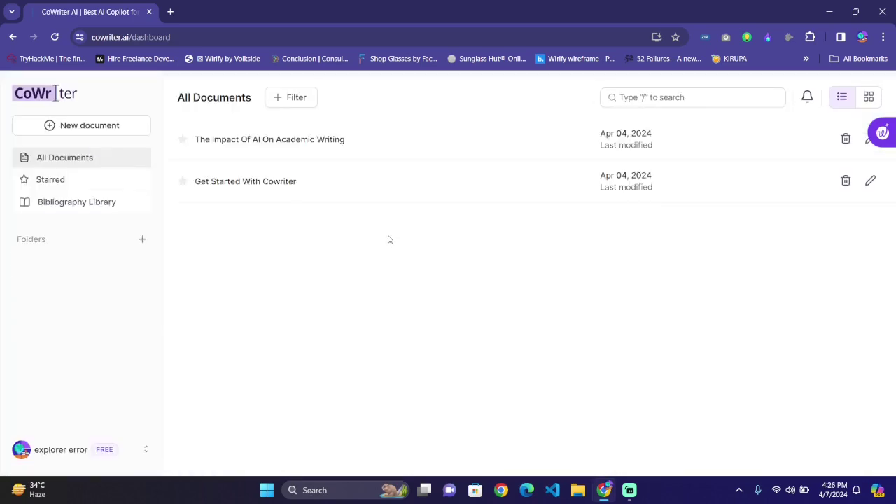
{"action": "left_click", "coordinate": [68, 457]}
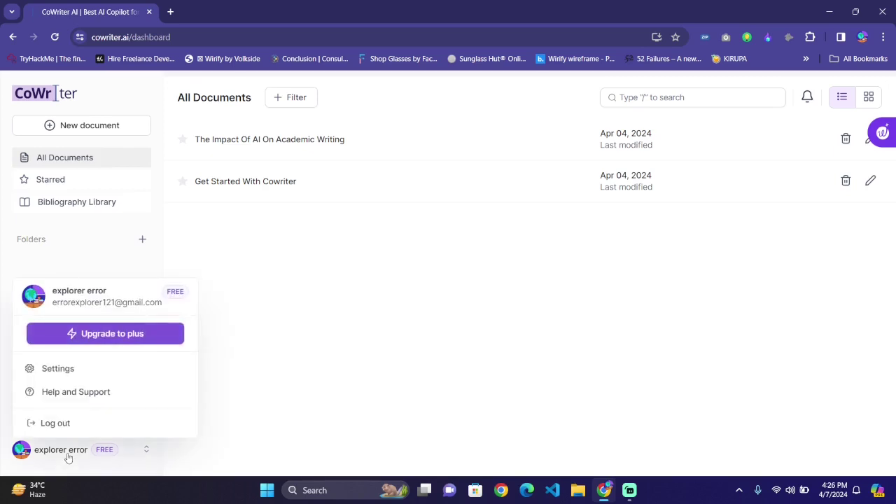
{"action": "left_click", "coordinate": [56, 424]}
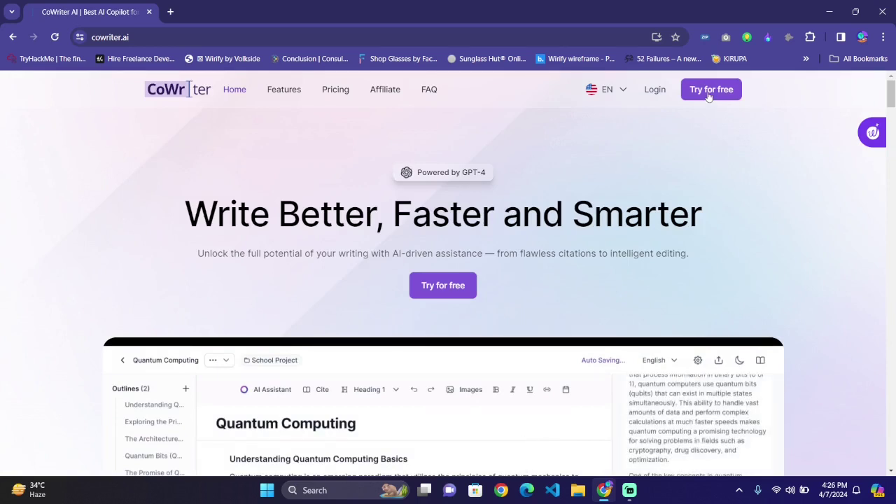
Step: Sign up for the free CoWriter plan by continuing with the existing Google account
{"action": "left_click", "coordinate": [709, 92]}
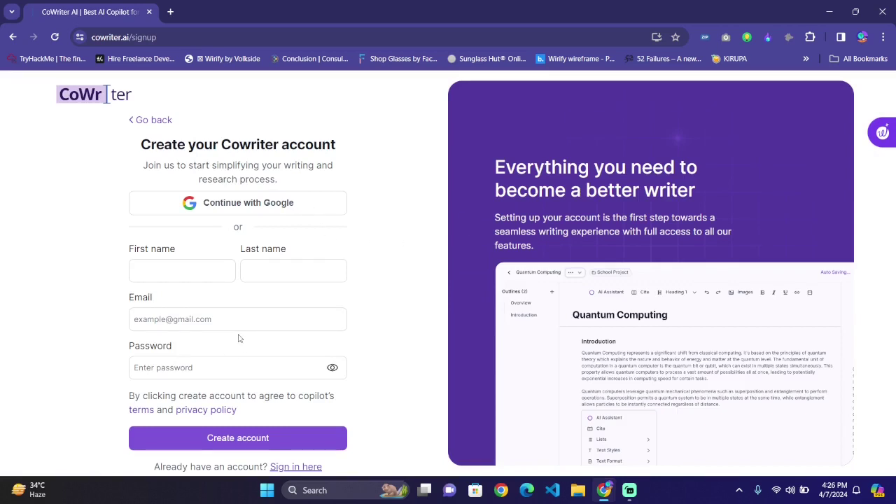
{"action": "left_click", "coordinate": [321, 205]}
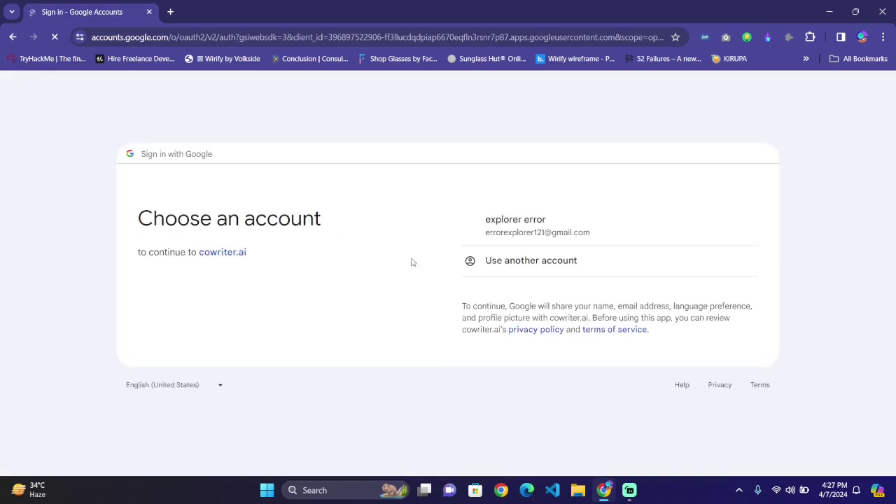
{"action": "left_click", "coordinate": [603, 266]}
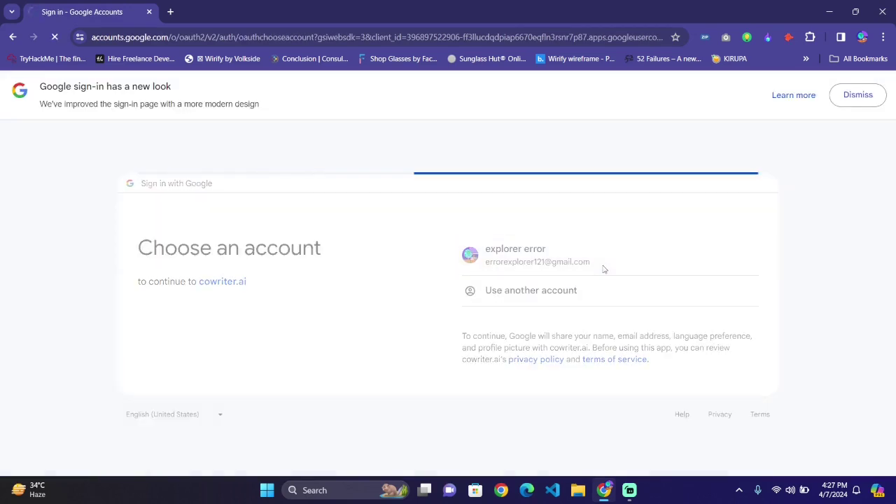
{"action": "left_click", "coordinate": [604, 371]}
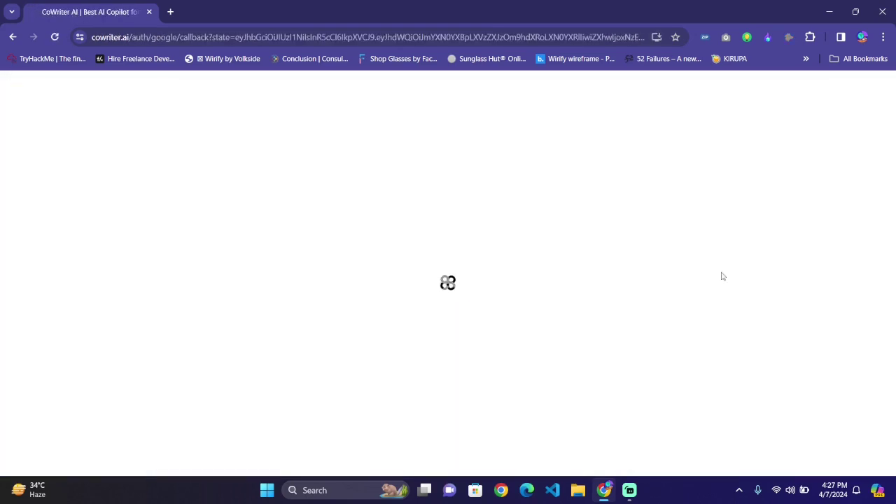
{"action": "mouse_move", "coordinate": [615, 501]}
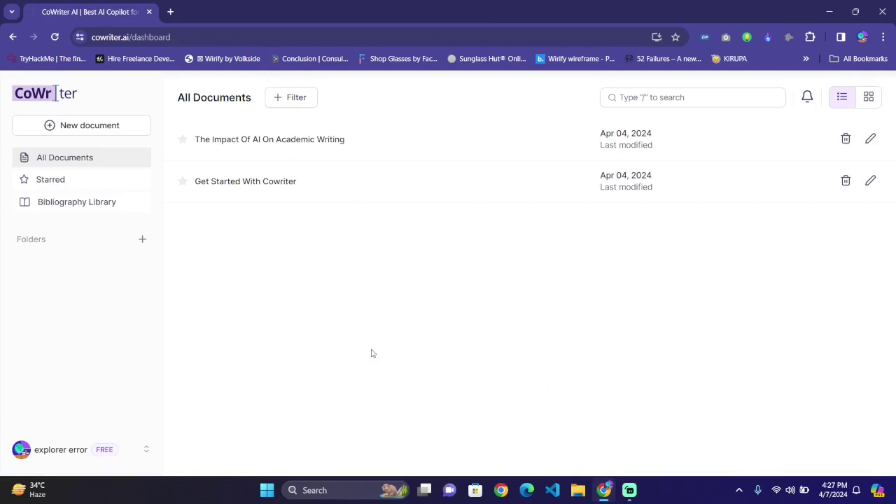
Step: Create a new document and begin its description prompt with "Write a report in the IEEE format on the topic of Cyber security incident"
{"action": "left_click", "coordinate": [110, 126]}
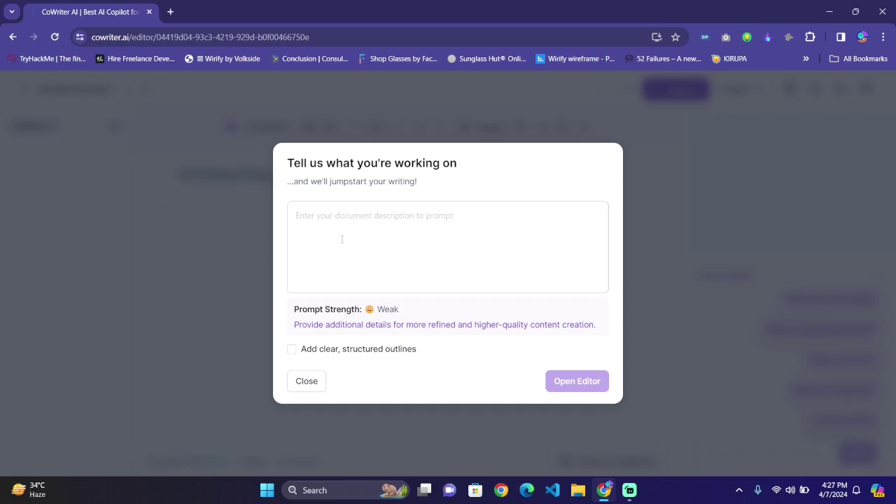
{"action": "left_click", "coordinate": [342, 232]}
{"action": "type", "text": "Write "}
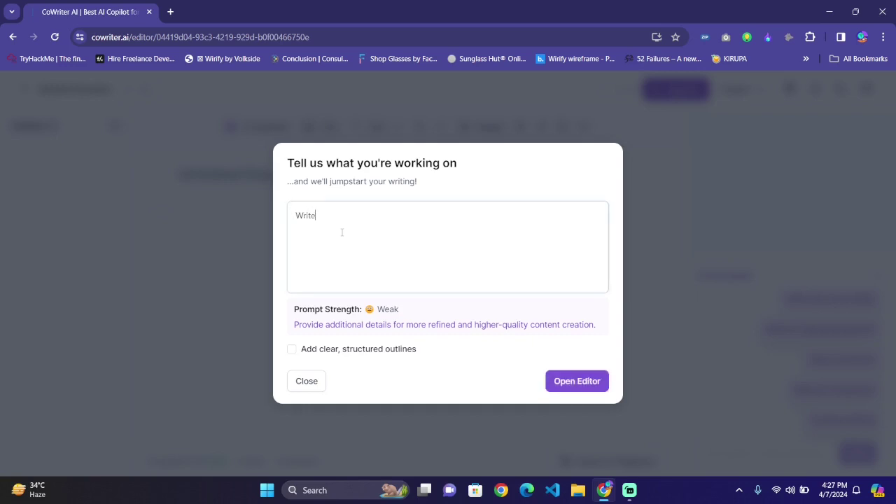
{"action": "type", "text": "a "}
{"action": "type", "text": "report"}
{"action": "type", "text": " in the"}
{"action": "type", "text": " IEEE"}
{"action": "type", "text": " format"}
{"action": "type", "text": " usi"}
{"action": "type", "text": "on the topi"}
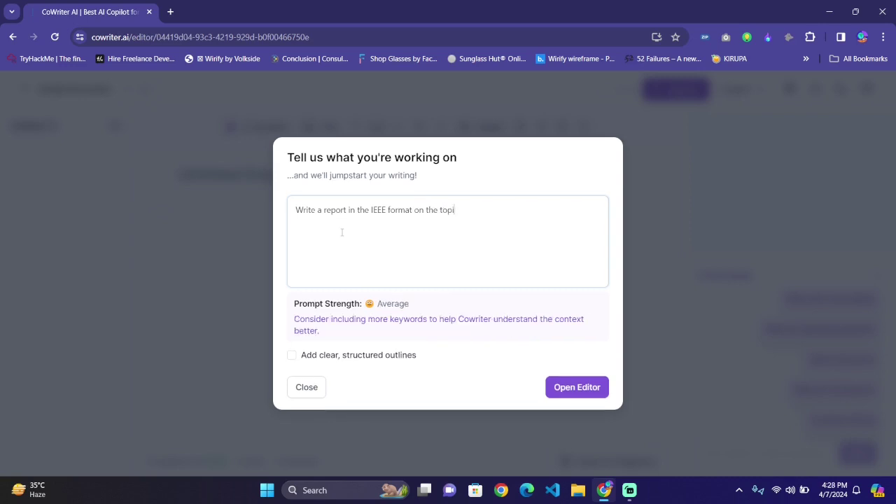
{"action": "type", "text": "c od"}
{"action": "type", "text": " Cyber"}
{"action": "type", "text": " securit"}
{"action": "type", "text": "y in"}
{"action": "type", "text": "ciden"}
{"action": "type", "text": "t "}
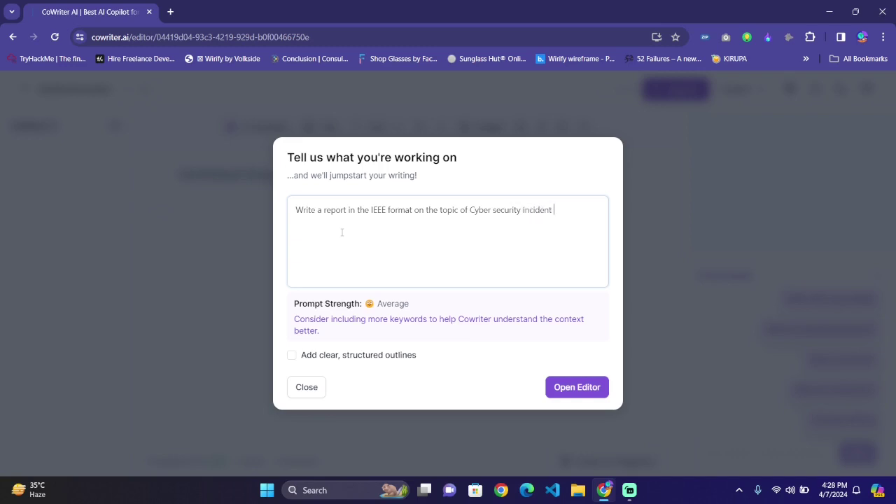
{"action": "type", "text": "o"}
Step: Complete the prompt with "in 2024. The report must be of 1000 words. Use the proper headings, summary, conclusion and sources." and open the editor
{"action": "type", "text": "in 2024. The report must be of"}
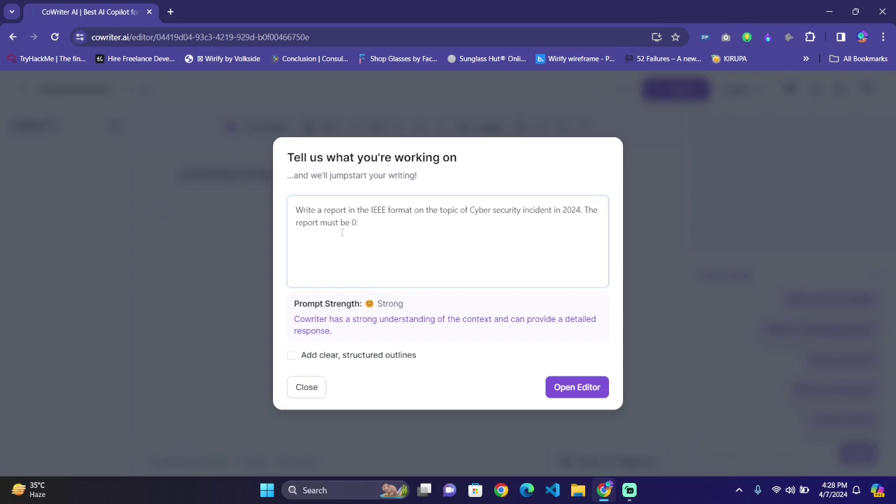
{"action": "type", "text": " 1000 words"}
{"action": "type", "text": ". Ui"}
{"action": "type", "text": "se the proper"}
{"action": "type", "text": " heading"}
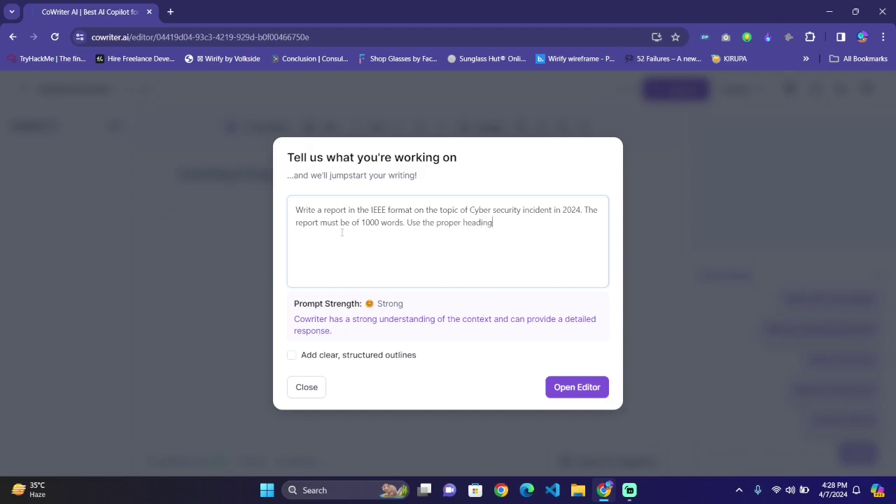
{"action": "type", "text": "s, summary, "}
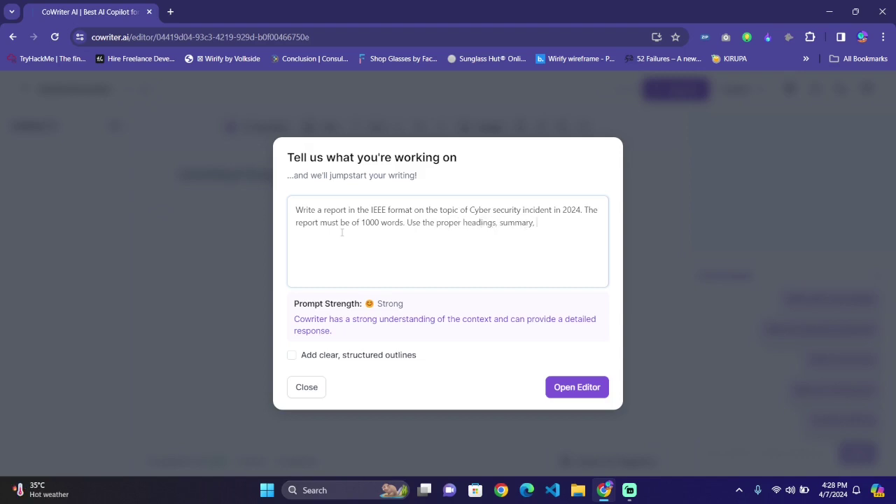
{"action": "type", "text": "conclusion and sources."}
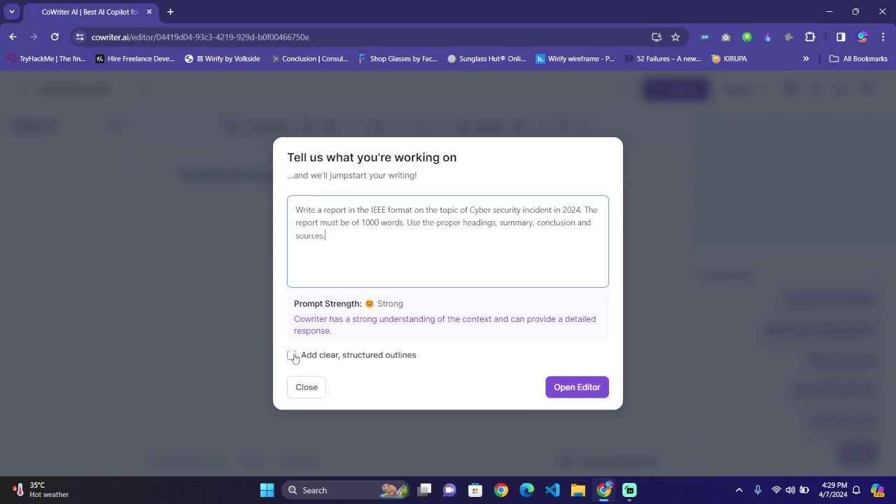
{"action": "left_click", "coordinate": [561, 388]}
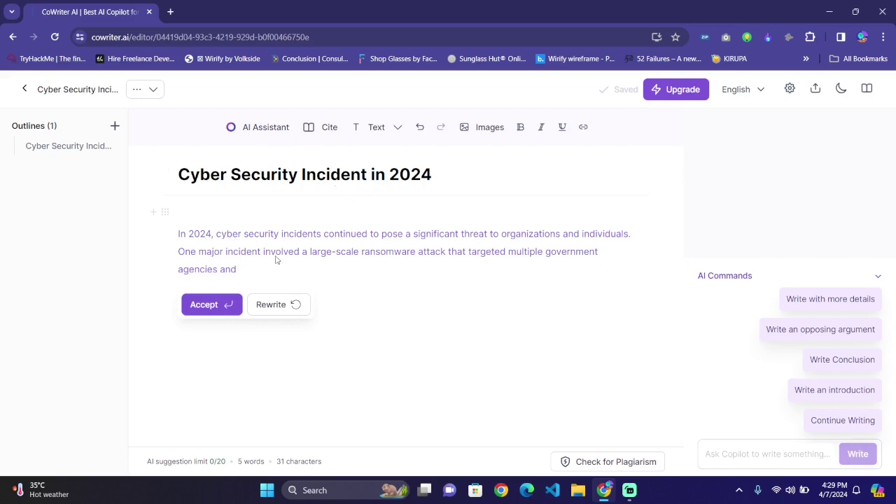
Step: Accept the first four AI text suggestions to build the opening of the "Cyber Security Incident in 2024" report
{"action": "left_click", "coordinate": [213, 304]}
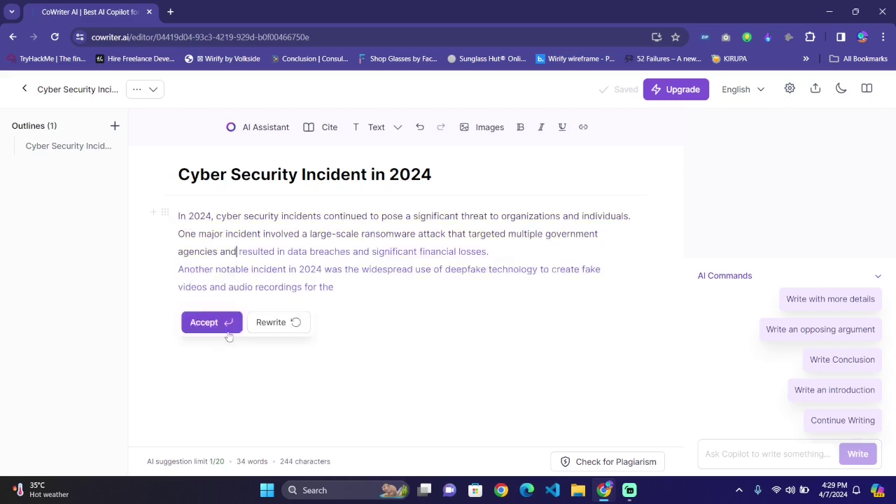
{"action": "left_click", "coordinate": [219, 318]}
{"action": "left_click", "coordinate": [220, 357]}
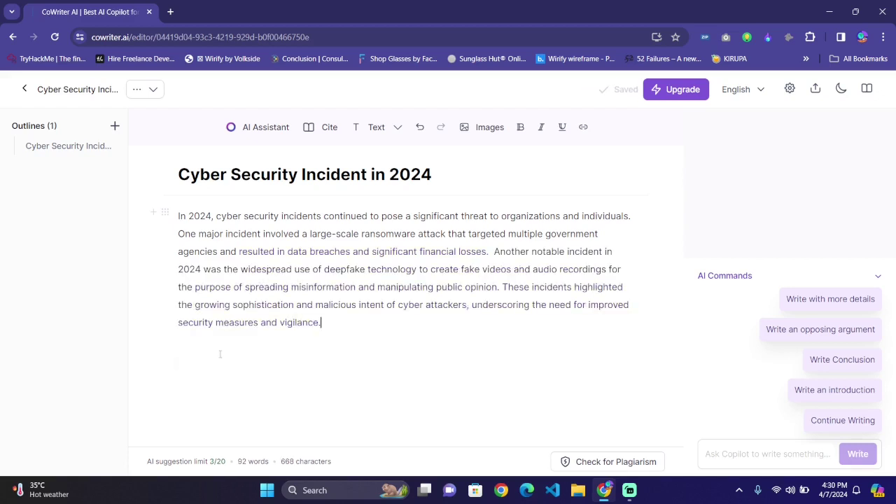
{"action": "left_click", "coordinate": [223, 408]}
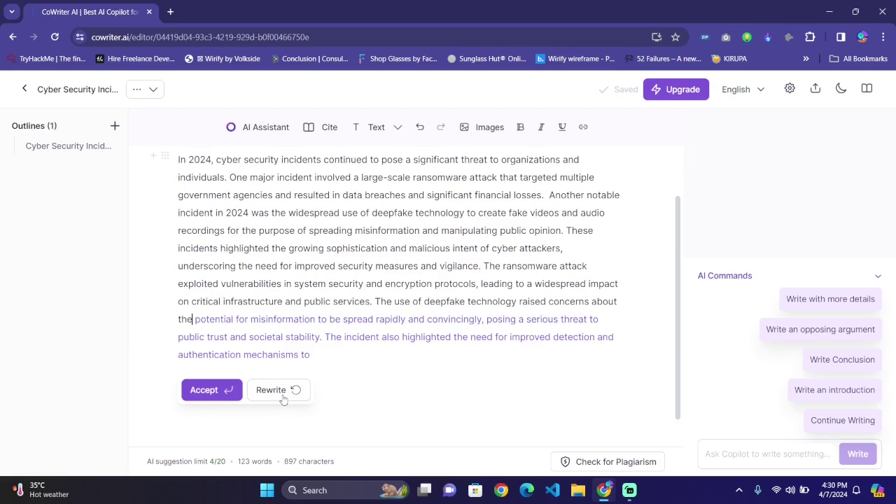
Step: Have the AI rewrite the pending suggestion about deepfake concerns and accept the new version
{"action": "left_click", "coordinate": [282, 396]}
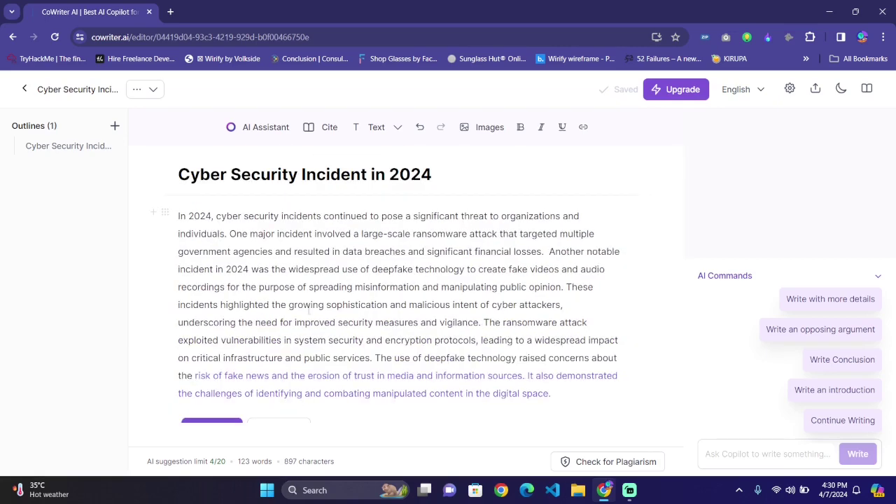
{"action": "left_click", "coordinate": [213, 396]}
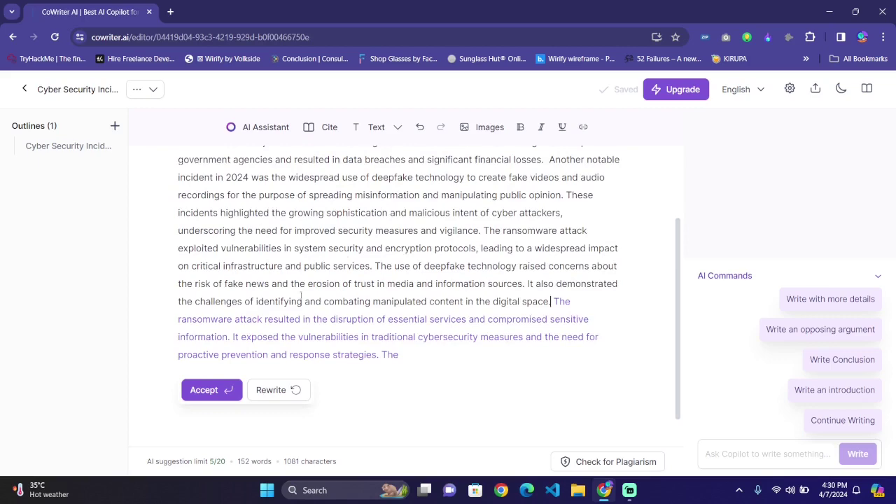
Step: Accept four more AI suggestions to continue the report text on ransomware, deepfakes and evolving threats
{"action": "left_click", "coordinate": [212, 390]}
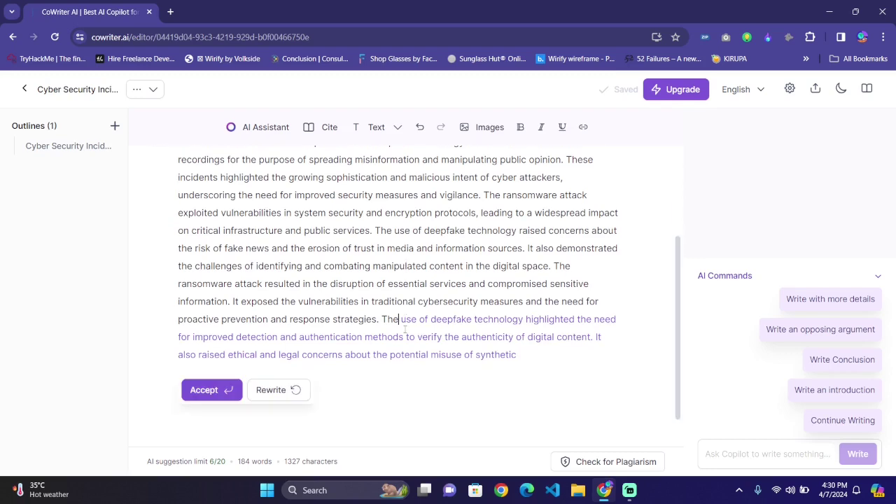
{"action": "left_click", "coordinate": [203, 390]}
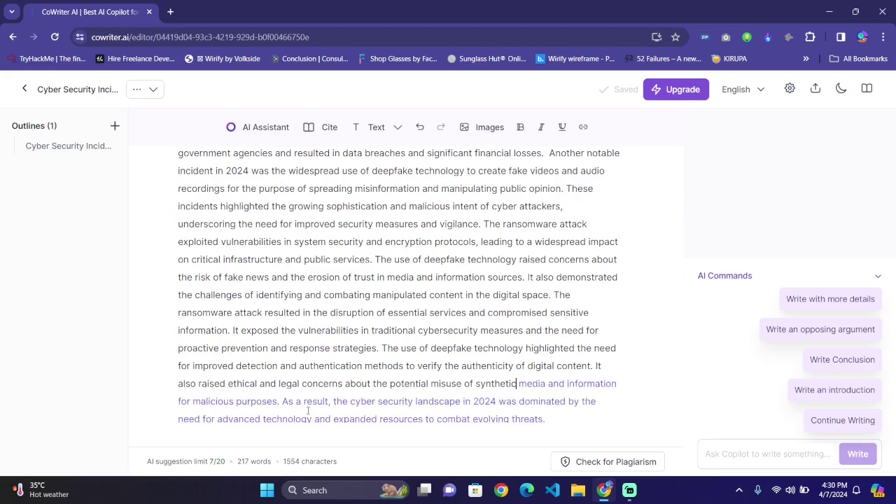
{"action": "left_click", "coordinate": [207, 394]}
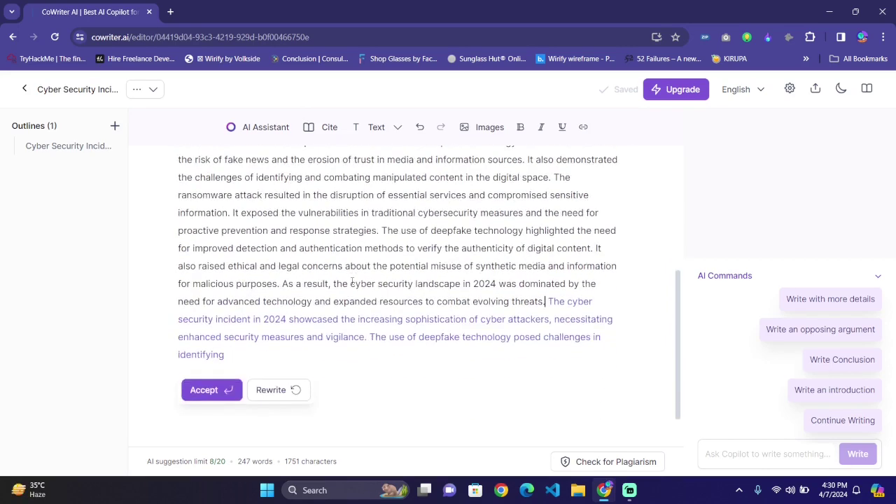
{"action": "left_click", "coordinate": [211, 390]}
Step: Open the citation sources for the report and browse the suggested papers on deepfake technology and ransomware attacks
{"action": "left_click", "coordinate": [315, 128]}
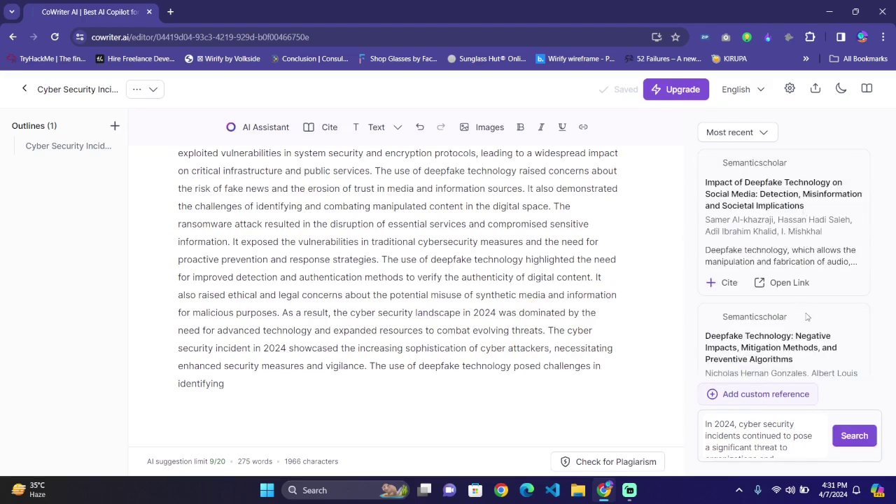
{"action": "scroll", "coordinate": [808, 316], "scroll_direction": "down", "scroll_amount": 8}
{"action": "scroll", "coordinate": [809, 317], "scroll_direction": "down", "scroll_amount": 10}
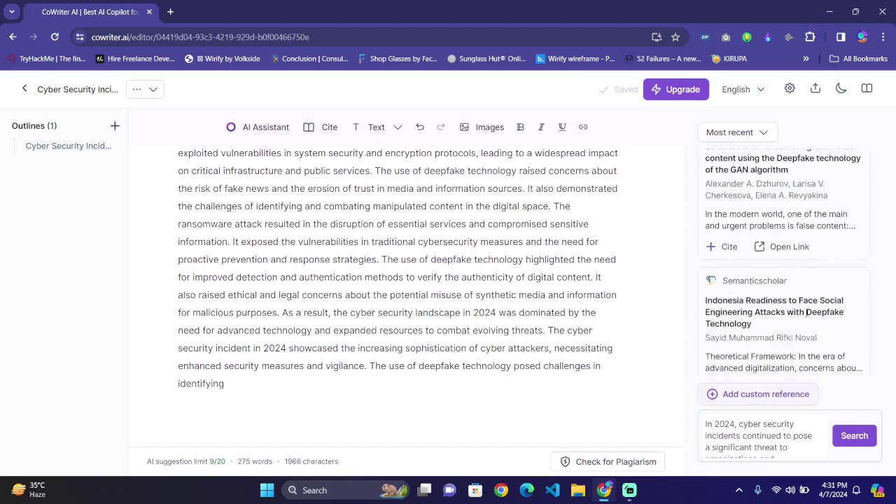
{"action": "scroll", "coordinate": [809, 317], "scroll_direction": "down", "scroll_amount": 10}
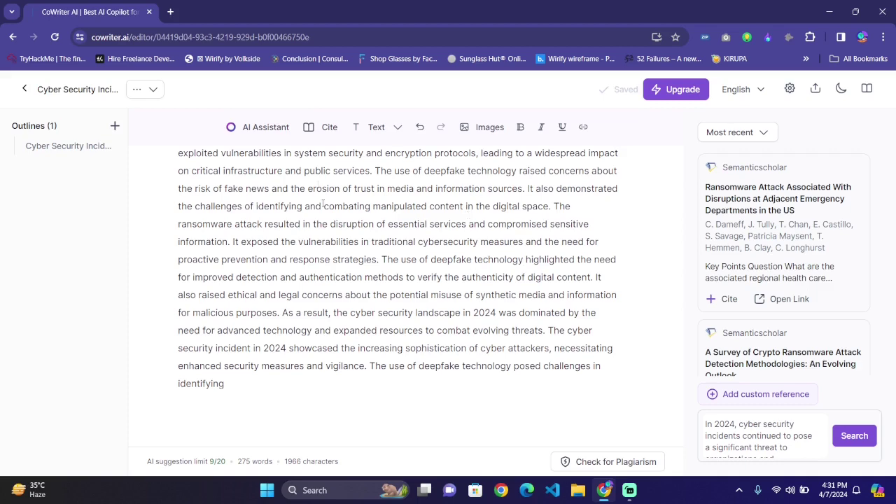
{"action": "scroll", "coordinate": [529, 265], "scroll_direction": "up", "scroll_amount": 3}
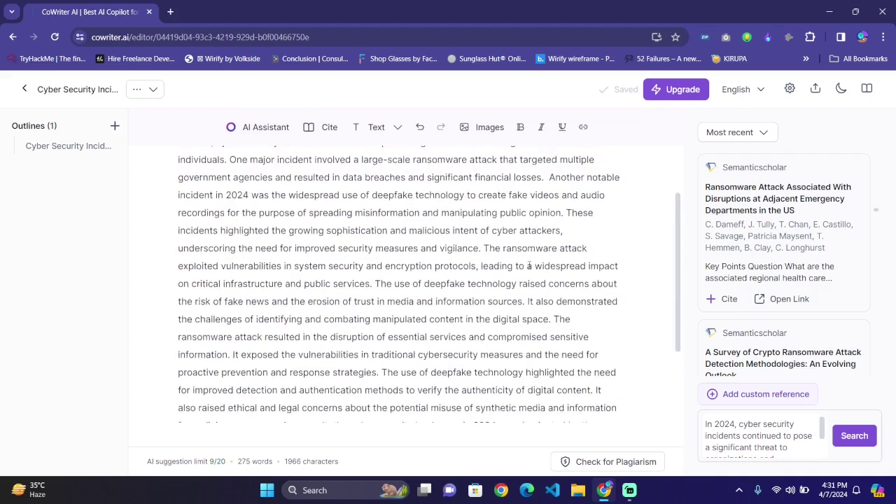
{"action": "scroll", "coordinate": [529, 266], "scroll_direction": "down", "scroll_amount": 3}
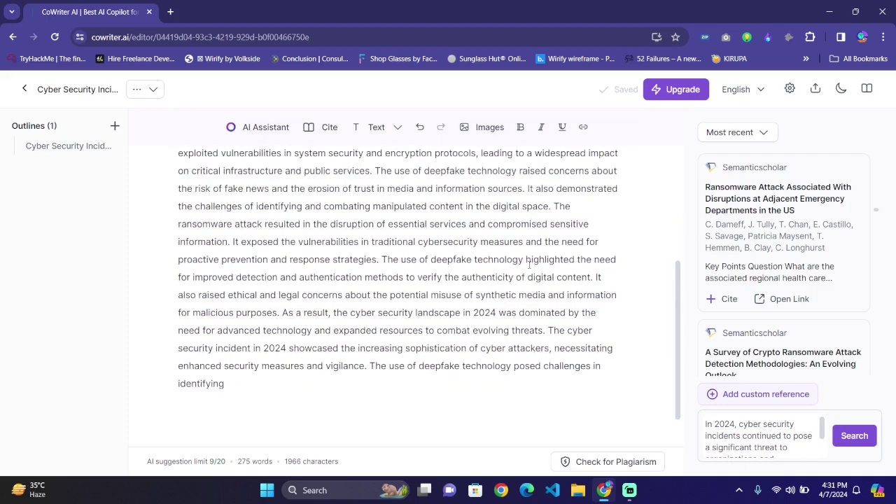
{"action": "left_click", "coordinate": [761, 91]}
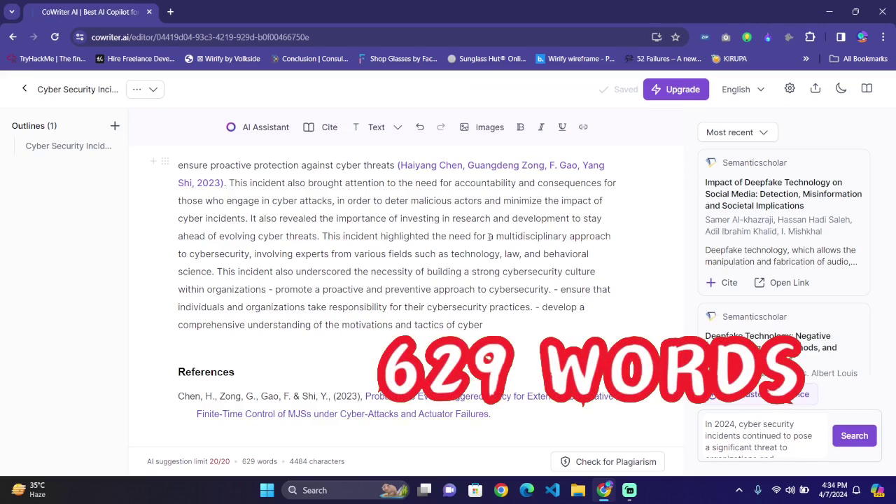
Step: Change the document's citation style to IEEE, save the advanced settings and review the in-text citation and References section
{"action": "scroll", "coordinate": [489, 236], "scroll_direction": "up", "scroll_amount": 15}
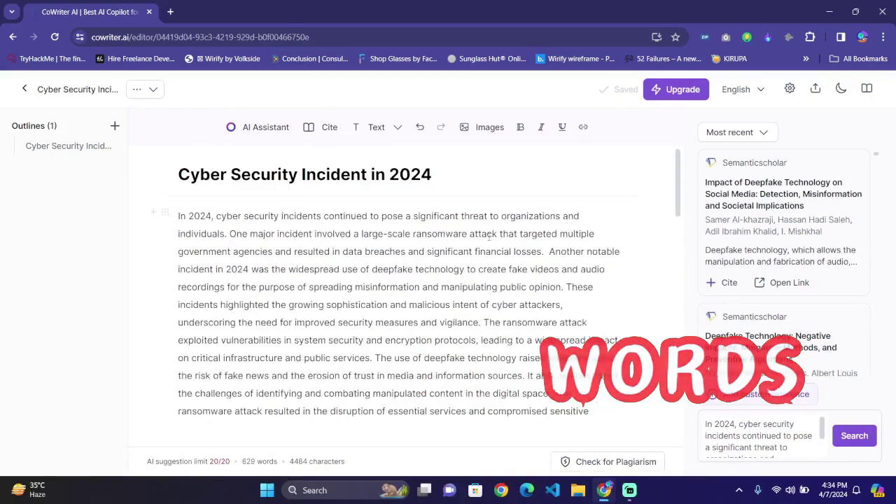
{"action": "left_click", "coordinate": [331, 128]}
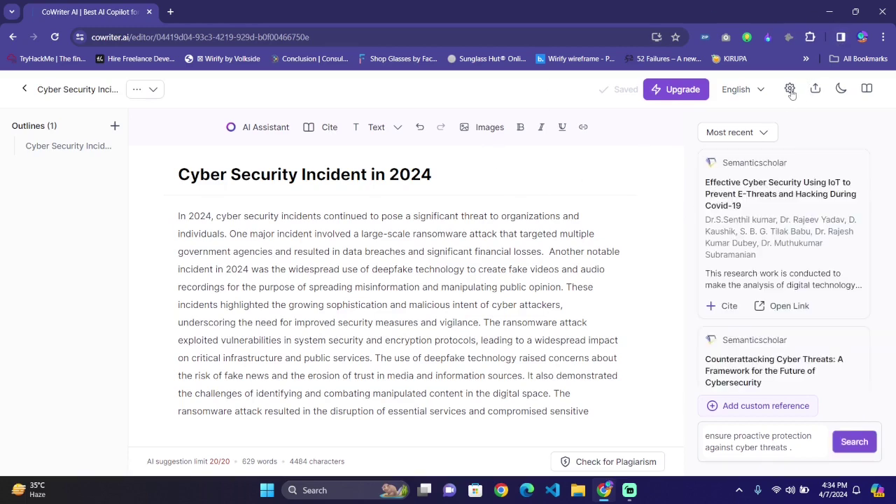
{"action": "left_click", "coordinate": [790, 90]}
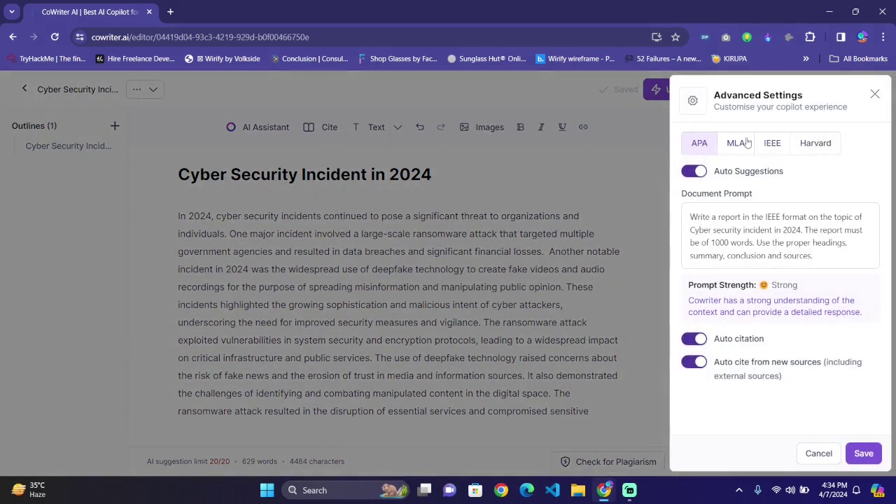
{"action": "left_click", "coordinate": [782, 142]}
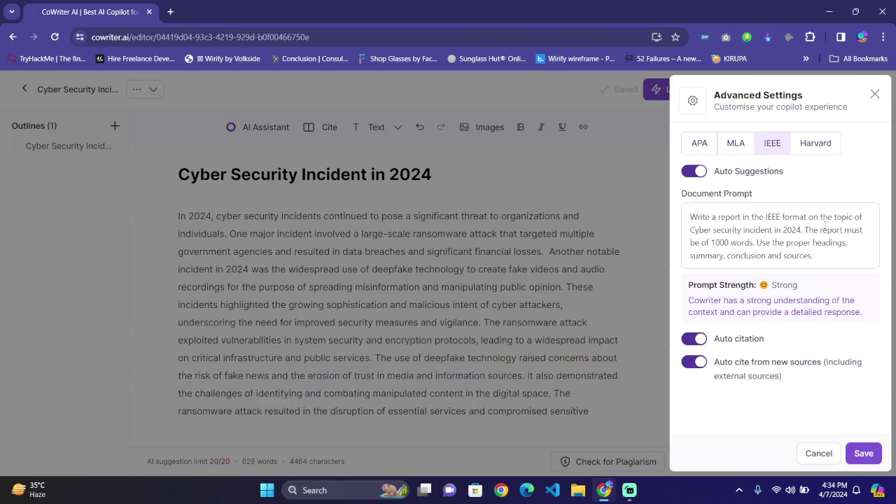
{"action": "left_click", "coordinate": [764, 223]}
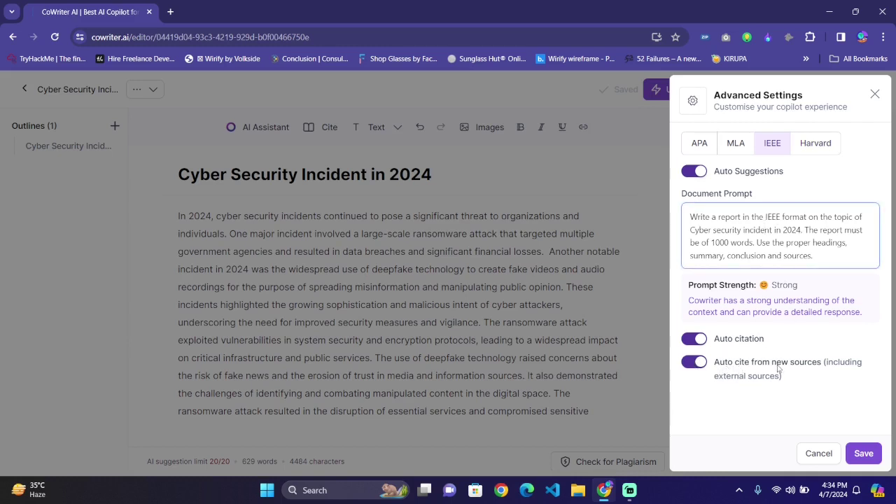
{"action": "left_click", "coordinate": [861, 451]}
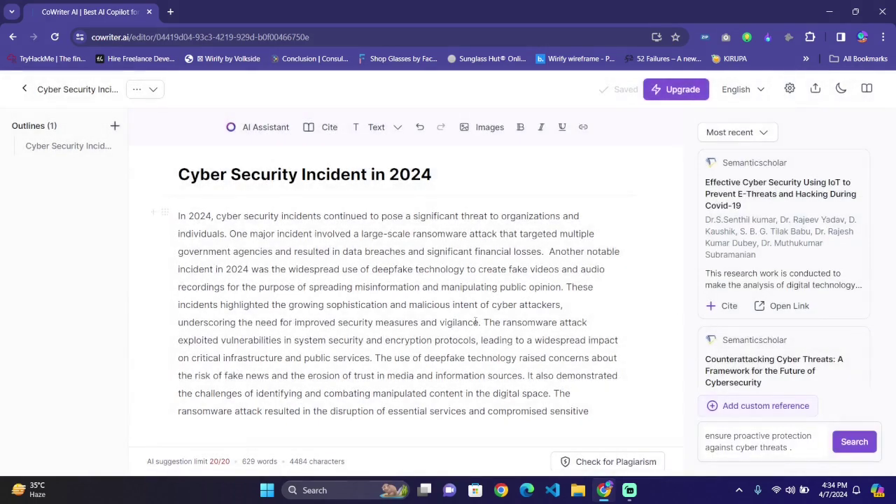
{"action": "scroll", "coordinate": [475, 322], "scroll_direction": "down", "scroll_amount": 10}
{"action": "scroll", "coordinate": [475, 322], "scroll_direction": "down", "scroll_amount": 10}
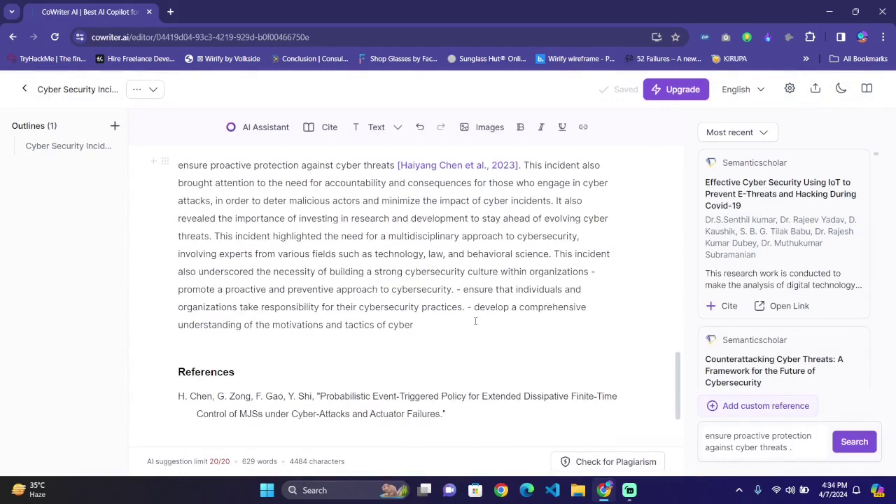
{"action": "scroll", "coordinate": [475, 322], "scroll_direction": "up", "scroll_amount": 20}
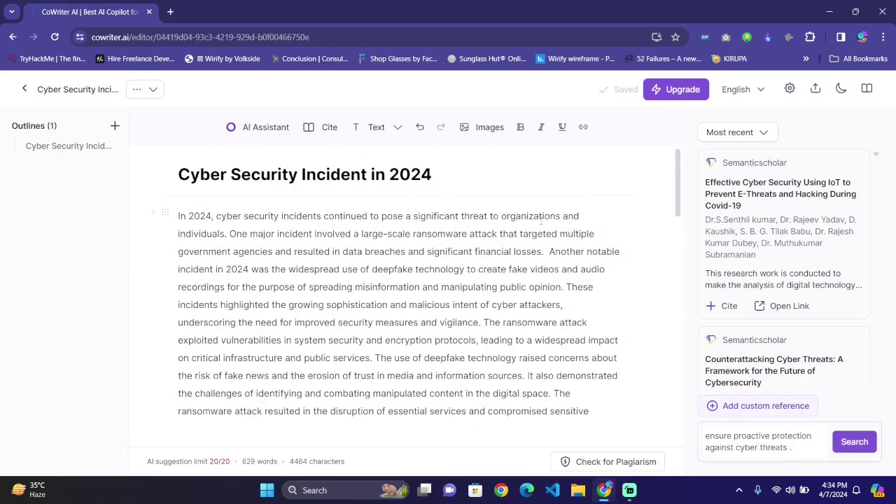
Step: Export the report as a PDF, open the downloaded file and look through both pages
{"action": "left_click", "coordinate": [816, 91]}
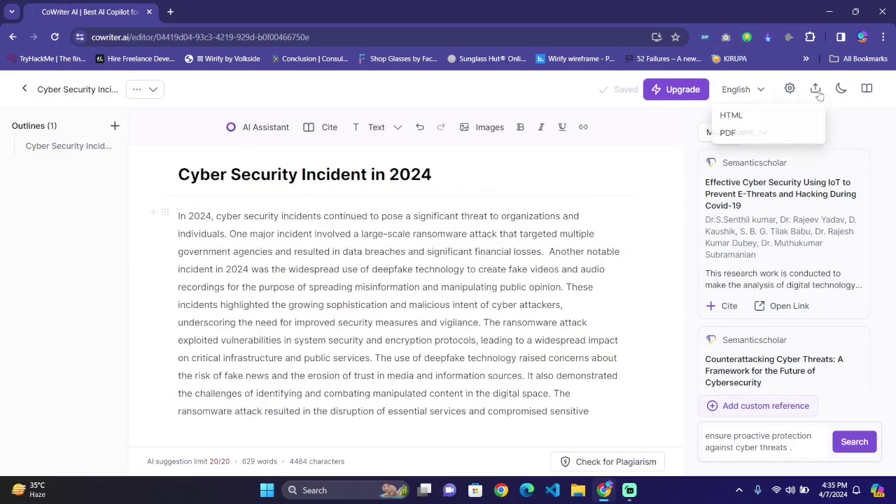
{"action": "left_click", "coordinate": [728, 135]}
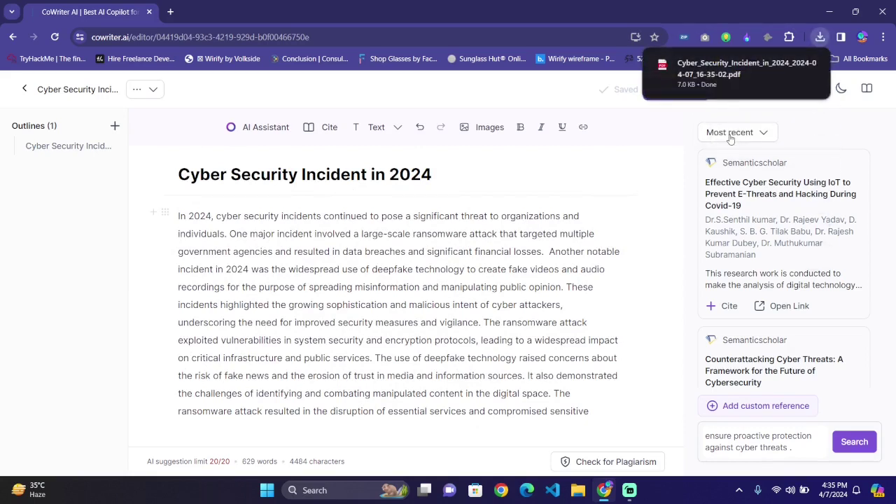
{"action": "mouse_move", "coordinate": [813, 71]}
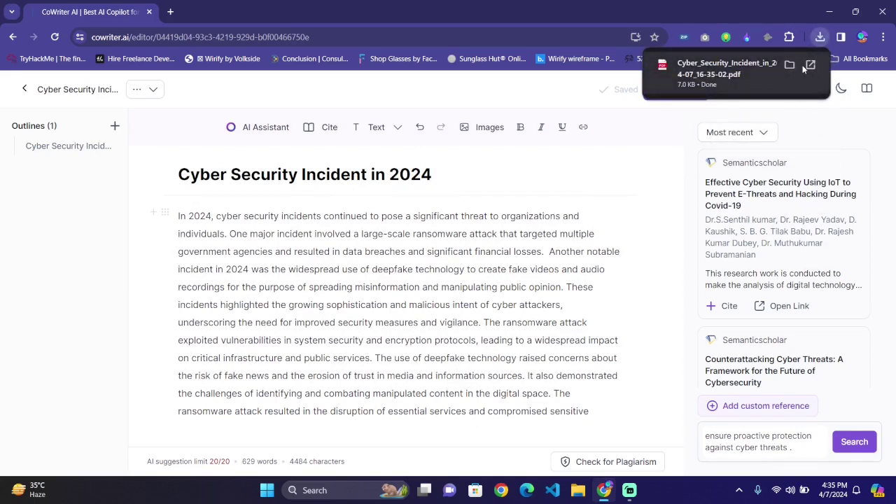
{"action": "left_click", "coordinate": [805, 68]}
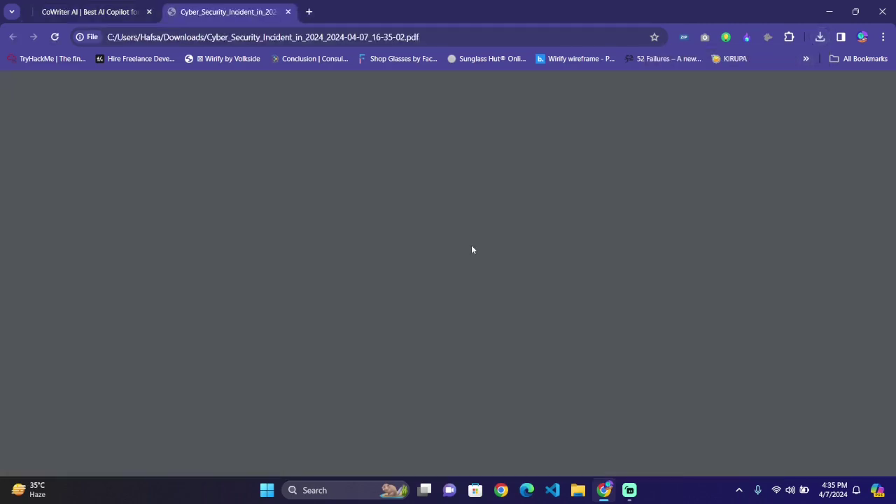
{"action": "scroll", "coordinate": [472, 250], "scroll_direction": "down", "scroll_amount": 3}
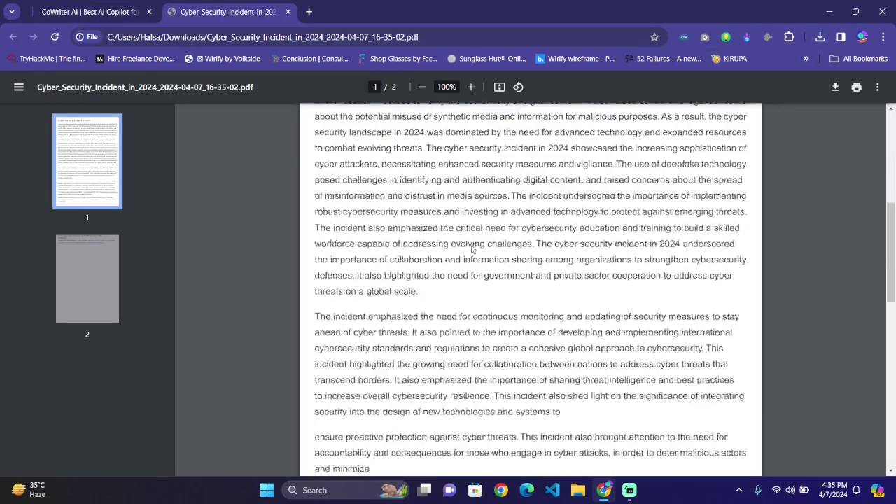
{"action": "scroll", "coordinate": [472, 250], "scroll_direction": "down", "scroll_amount": 5}
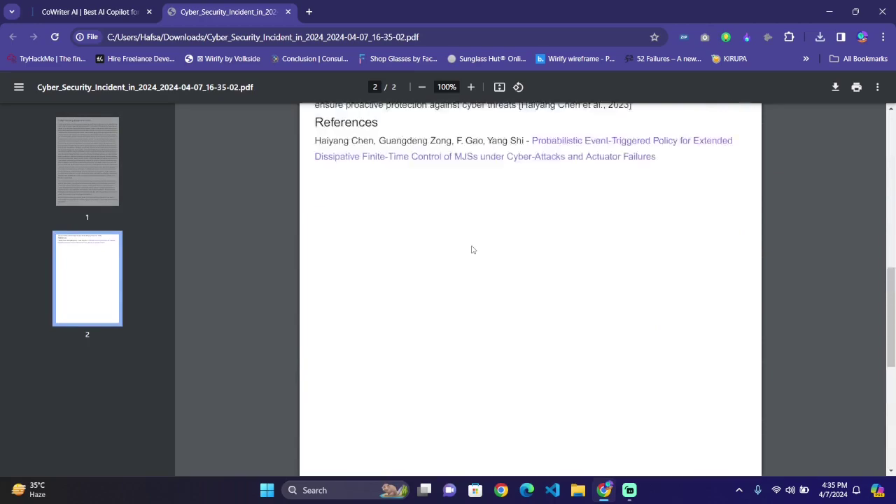
{"action": "scroll", "coordinate": [472, 250], "scroll_direction": "up", "scroll_amount": 10}
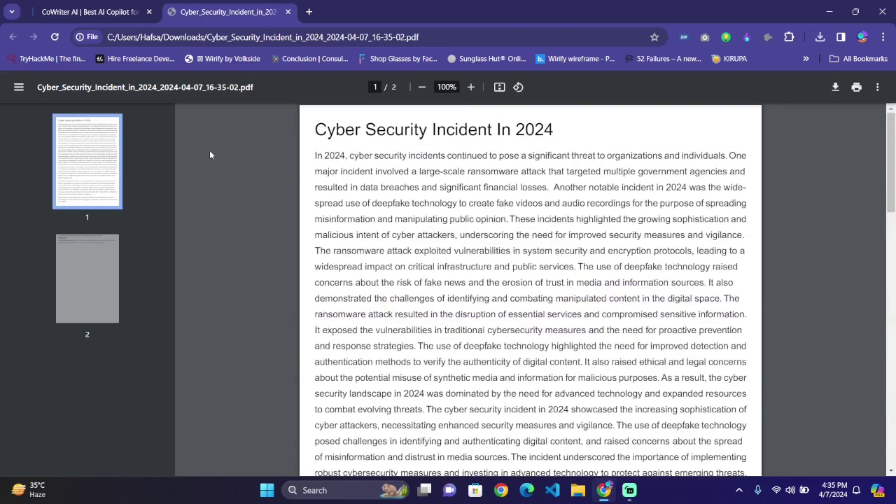
Step: Copy the report's opening text up to "in the digital space." and open the SmallSEOTools Plagiarism Checker in a new browser tab
{"action": "left_click", "coordinate": [55, 6]}
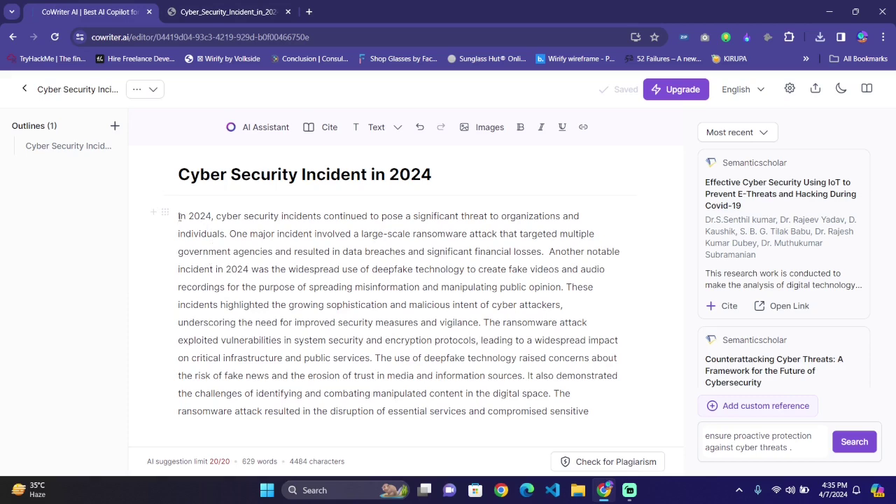
{"action": "left_click_drag", "start_coordinate": [179, 216], "coordinate": [552, 393]}
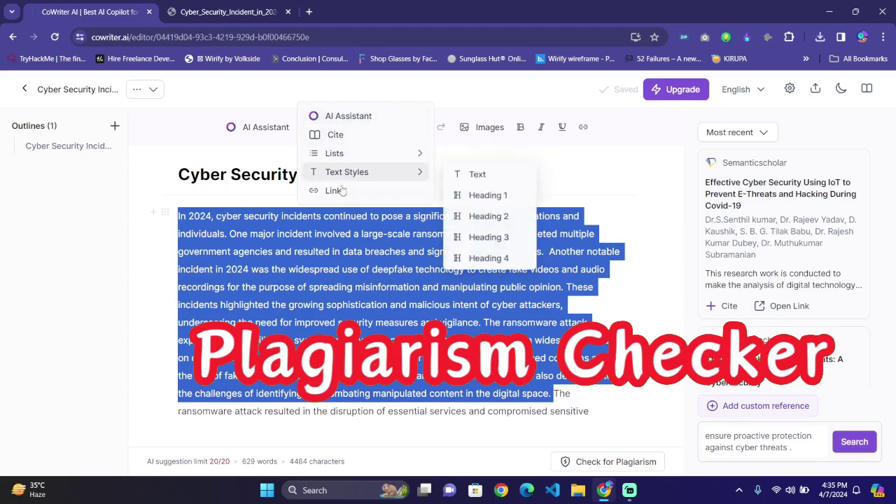
{"action": "left_click", "coordinate": [308, 12]}
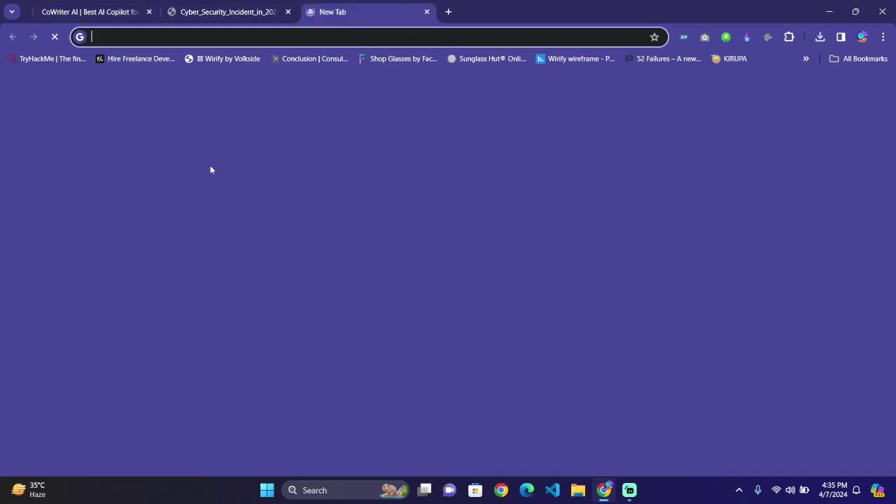
{"action": "type", "text": "pla"}
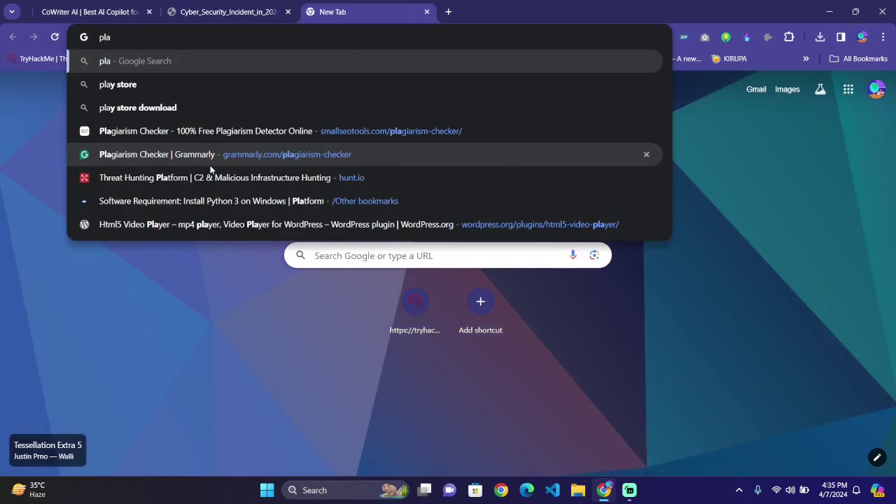
{"action": "left_click", "coordinate": [171, 131]}
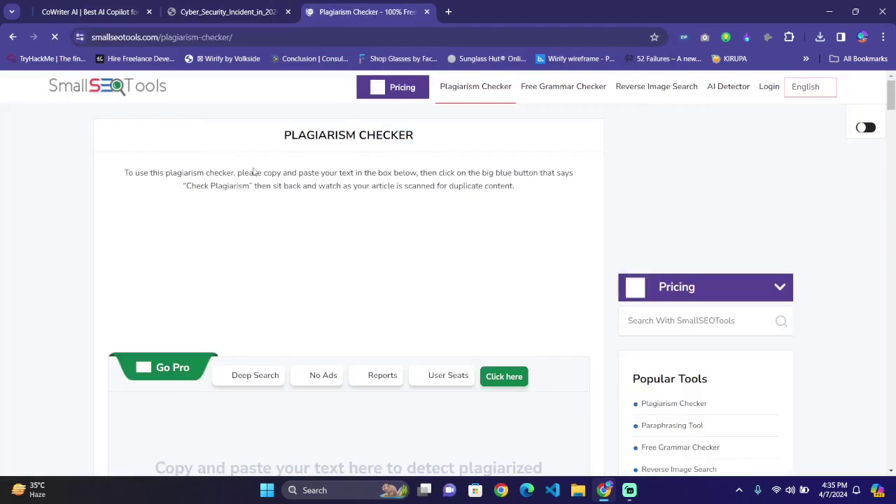
{"action": "scroll", "coordinate": [321, 261], "scroll_direction": "down", "scroll_amount": 3}
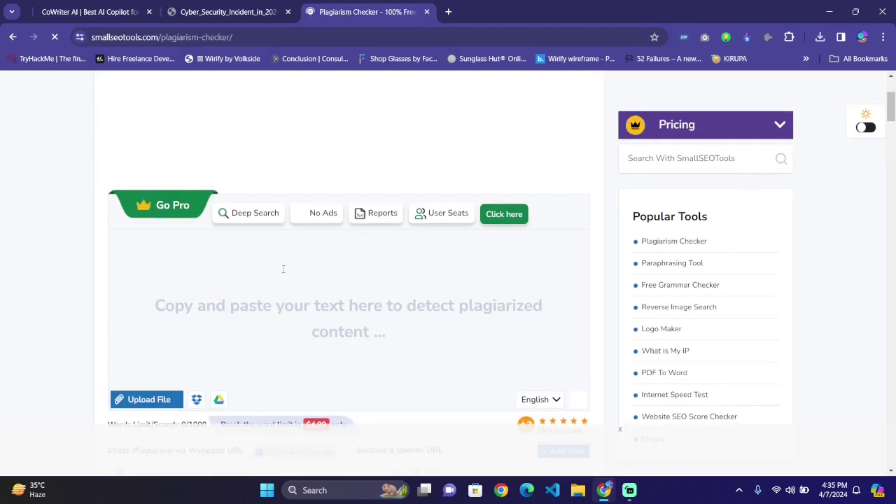
Step: Paste the copied report passage into the checker, run the plagiarism check with the human verification, and view the result
{"action": "type", "text": "In 2024, cyber security incidents continued to pose a significant threat to organizations and individuals. One major incident involved a large-scale ransomware attack that targeted multiple government agencies and resulted in data breaches and significant financial losses. Another notable incident in 2024 was the widespread use of deepfake technology to create fake videos and audio recordings for the purpose of spreading misinformation and manipulating public opinion. These incidents highlighted the growing sophistication and malicious intent of cyber attackers, underscoring the need for improved security measures and vigilance. The ransomware attack exploited vulnerabilities in outdated security and encryption protocols, leading to a widespread impact on critical infrastructure and public services. The use of deepfake technology raised concerns about the role of fake news and the erosion of trust in media and information sources. It also demonstrated the challenges of identifying and combating manipulated content in the digital space."}
{"action": "scroll", "coordinate": [284, 270], "scroll_direction": "down", "scroll_amount": 4}
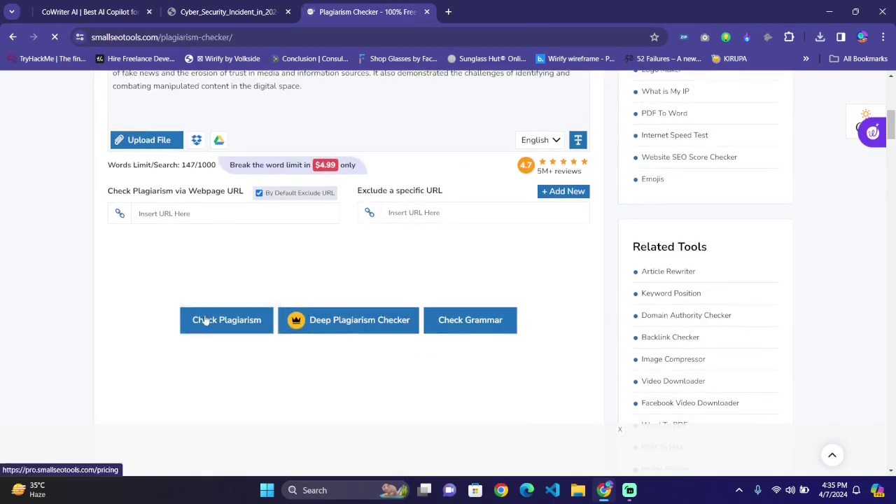
{"action": "left_click", "coordinate": [206, 320]}
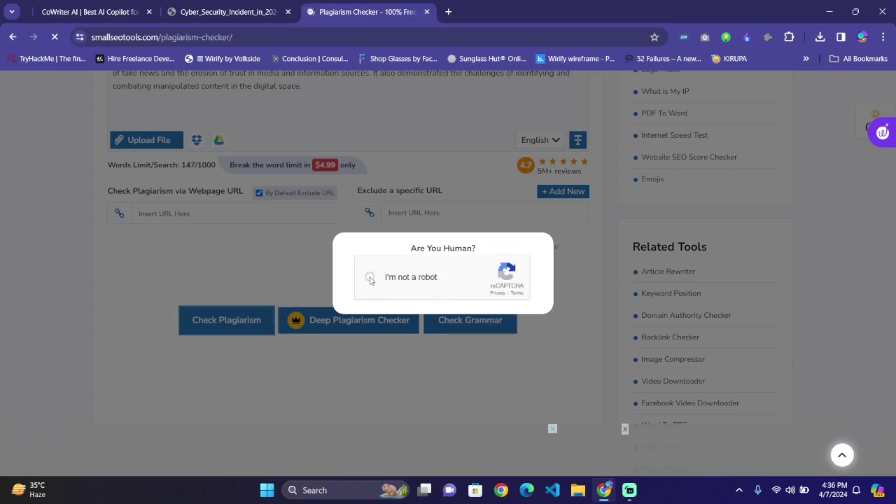
{"action": "left_click", "coordinate": [369, 276]}
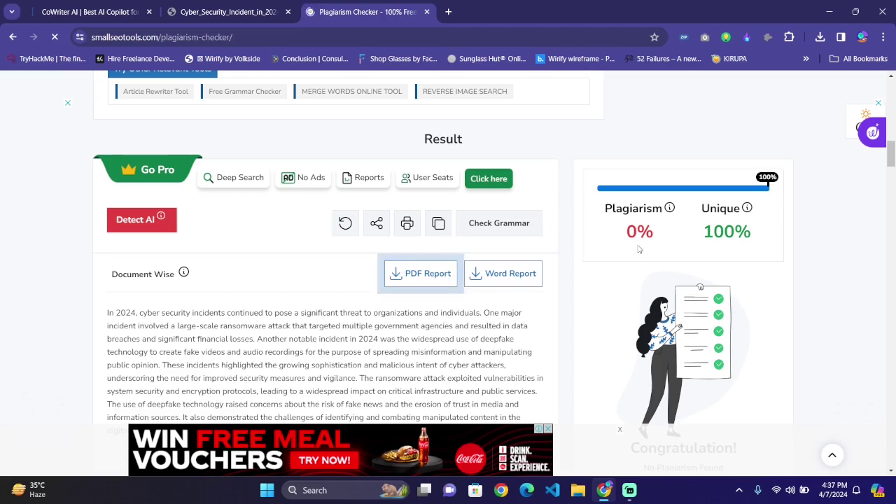
{"action": "scroll", "coordinate": [464, 313], "scroll_direction": "down", "scroll_amount": 1}
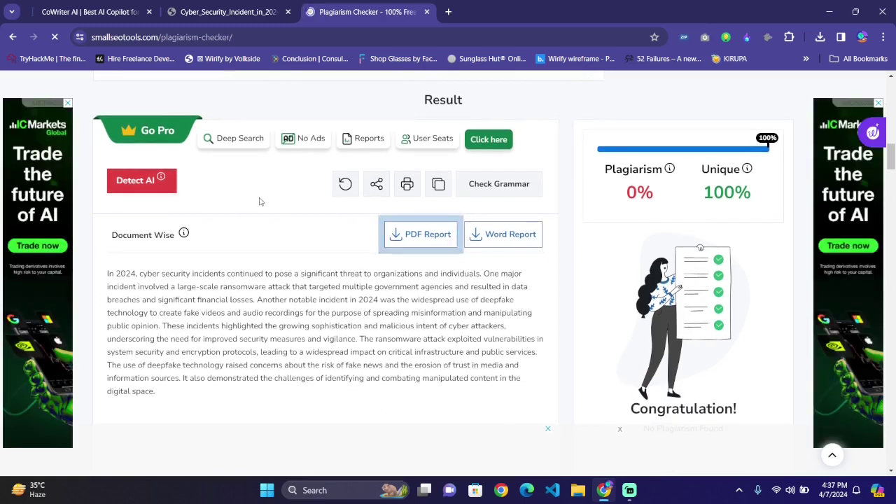
{"action": "left_click", "coordinate": [420, 234]}
Step: Return to the report in CoWriter and clear the text selection by placing the cursor after the title
{"action": "left_click", "coordinate": [63, 9]}
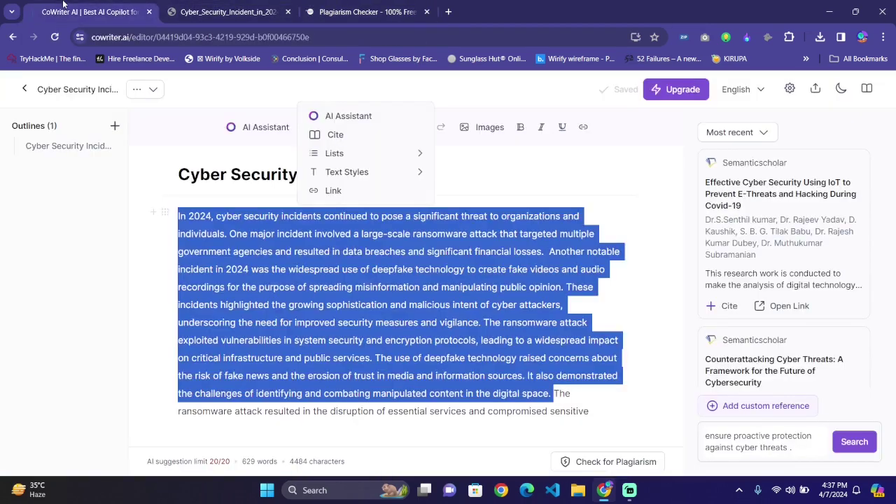
{"action": "left_click", "coordinate": [305, 283]}
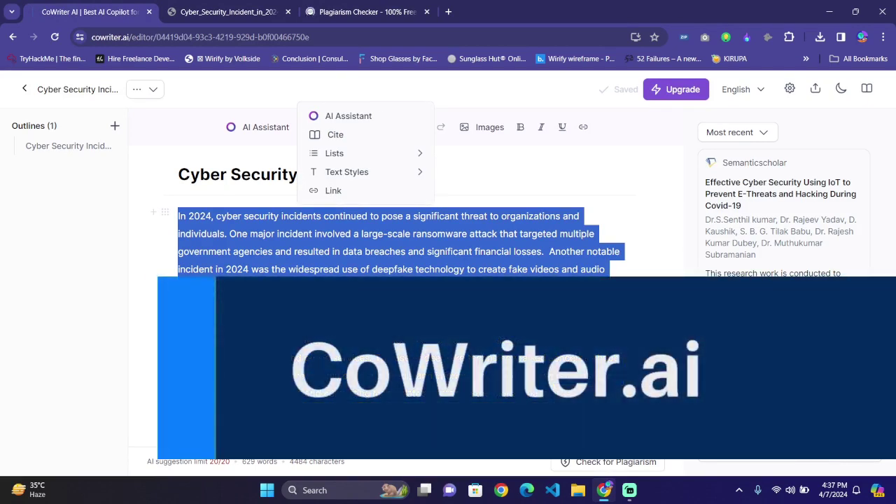
{"action": "left_click", "coordinate": [589, 180]}
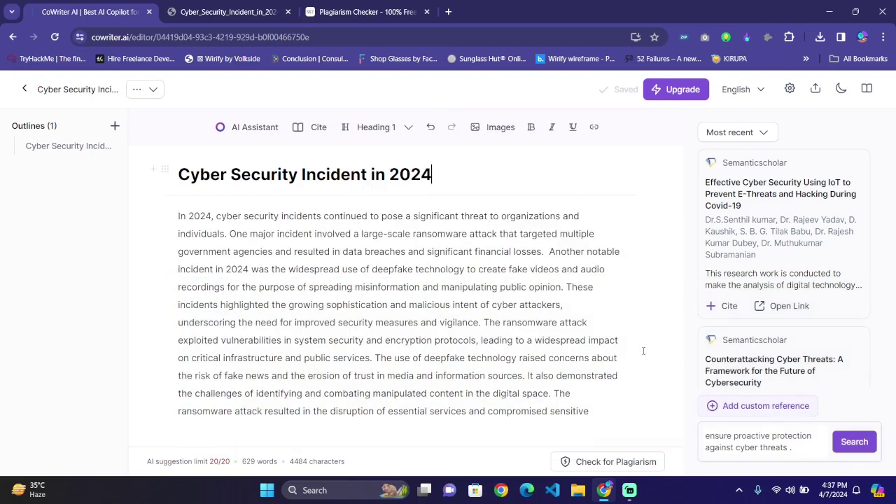